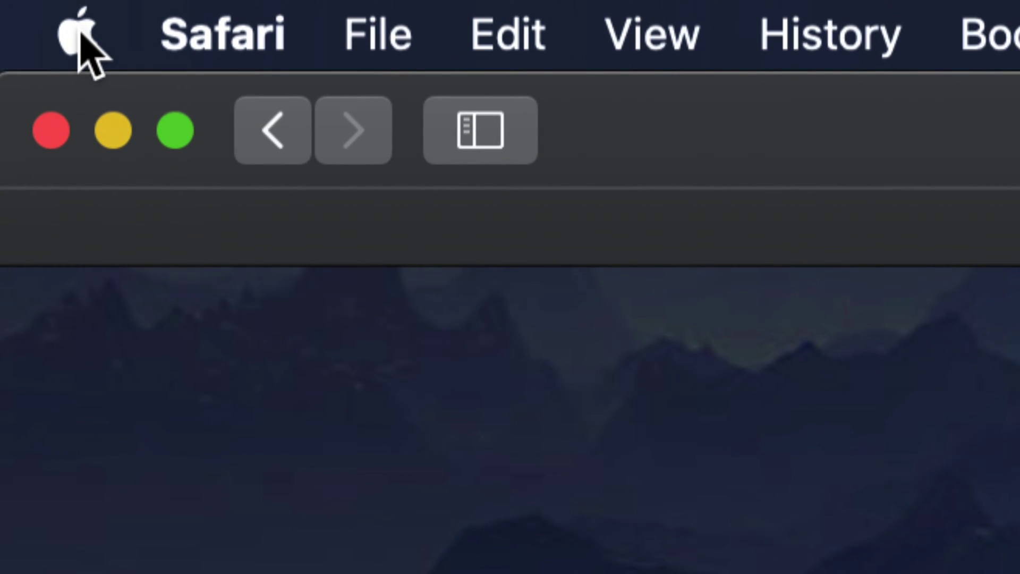
Step: Bring up the Apple menu of system options from the menu bar
{"action": "left_click", "coordinate": [83, 36]}
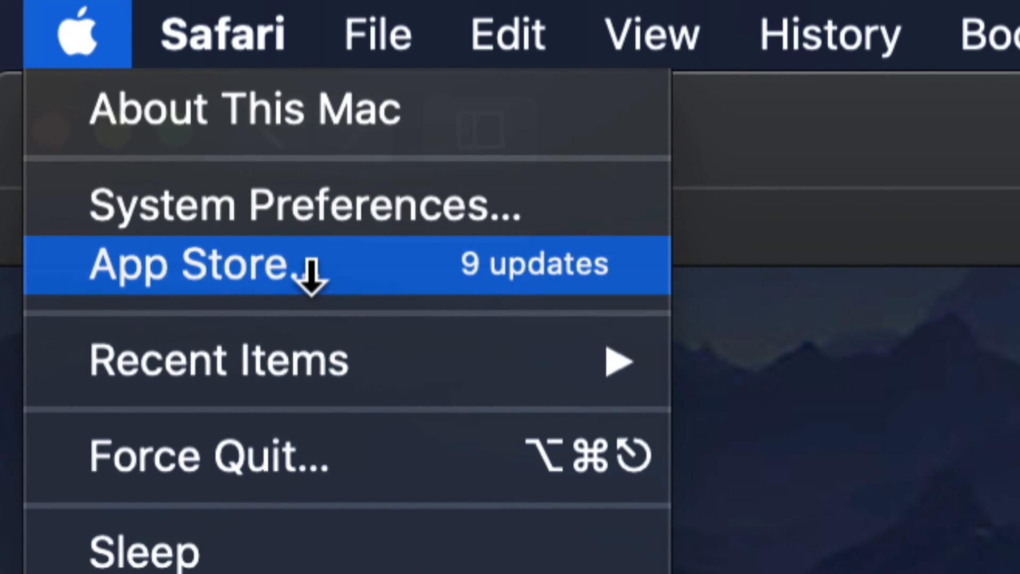
Step: Launch the Mac App Store from the Apple menu
{"action": "left_click", "coordinate": [310, 267]}
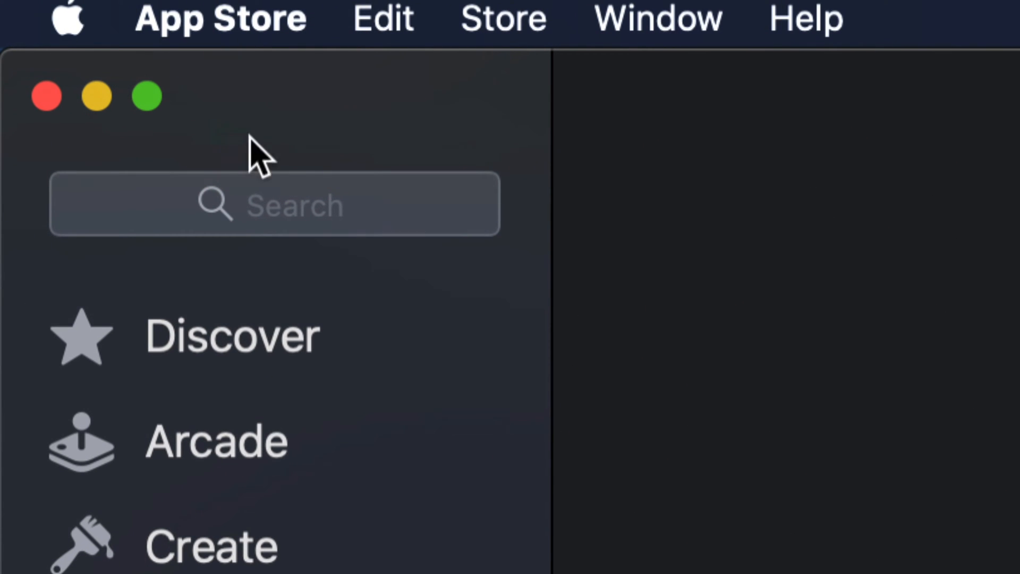
Step: Search the store for 'final cut pro x' and show Final Cut Pro's page with What's New
{"action": "left_click", "coordinate": [324, 203]}
{"action": "type", "text": "final"}
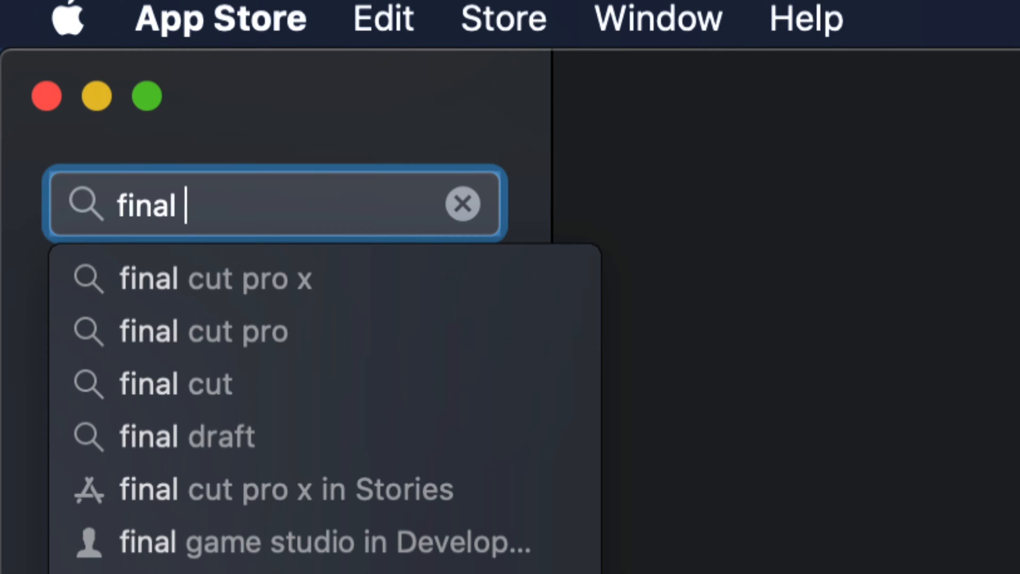
{"action": "key", "text": "Down"}
{"action": "key", "text": "Return"}
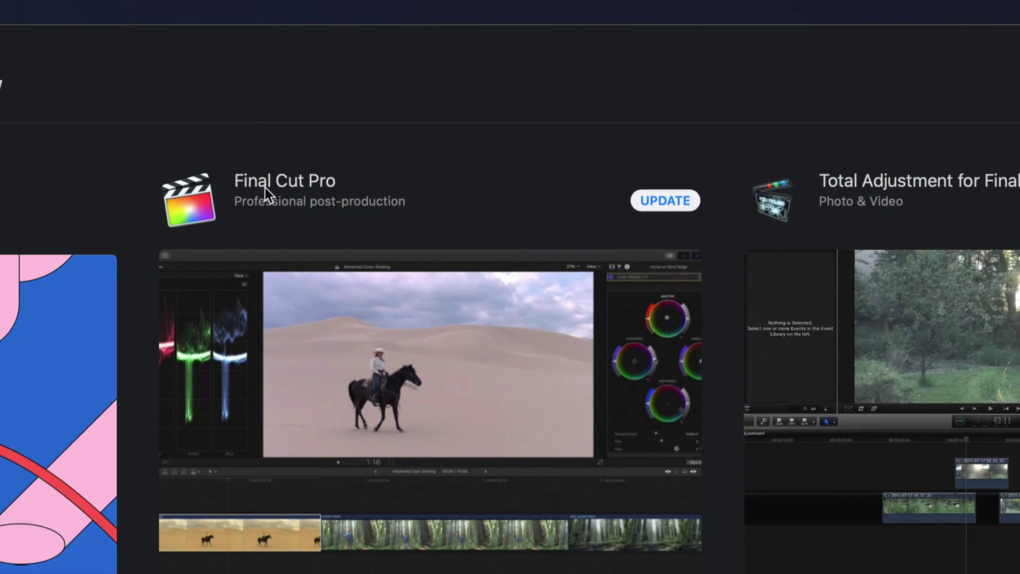
{"action": "left_click", "coordinate": [265, 188]}
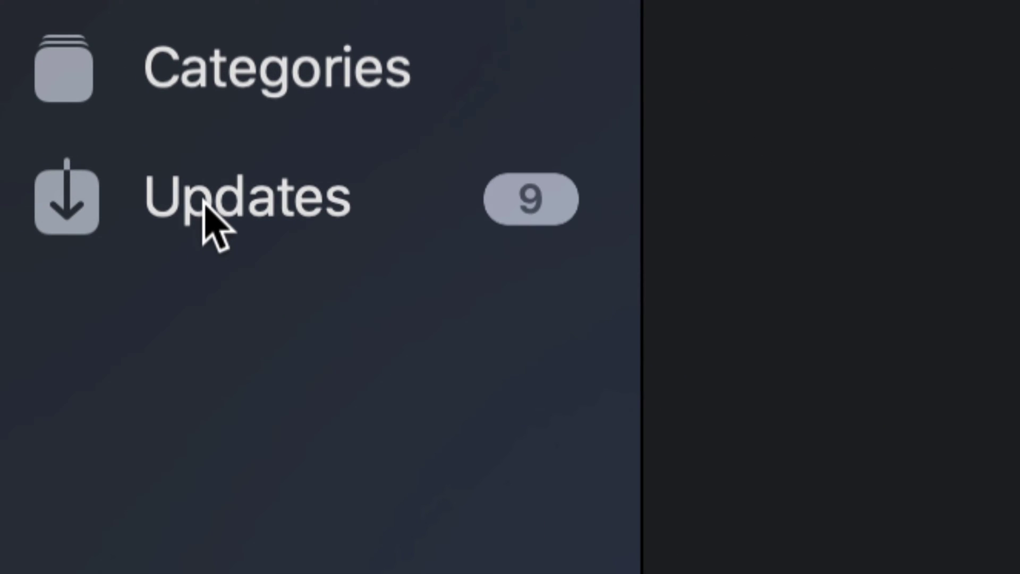
Step: Show the Updates list, start the Compressor update and read its full release notes
{"action": "left_click", "coordinate": [203, 211]}
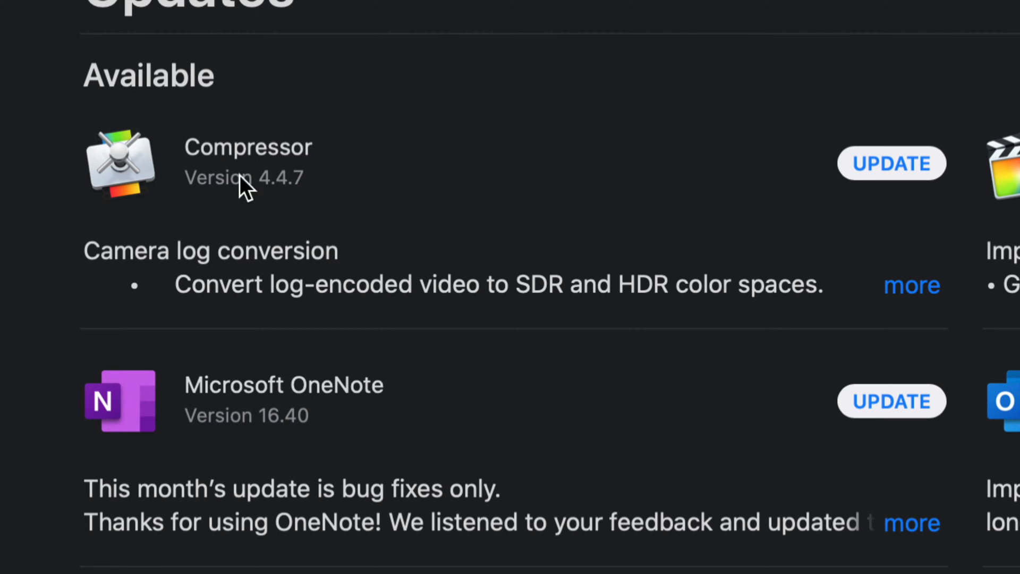
{"action": "left_click", "coordinate": [891, 170]}
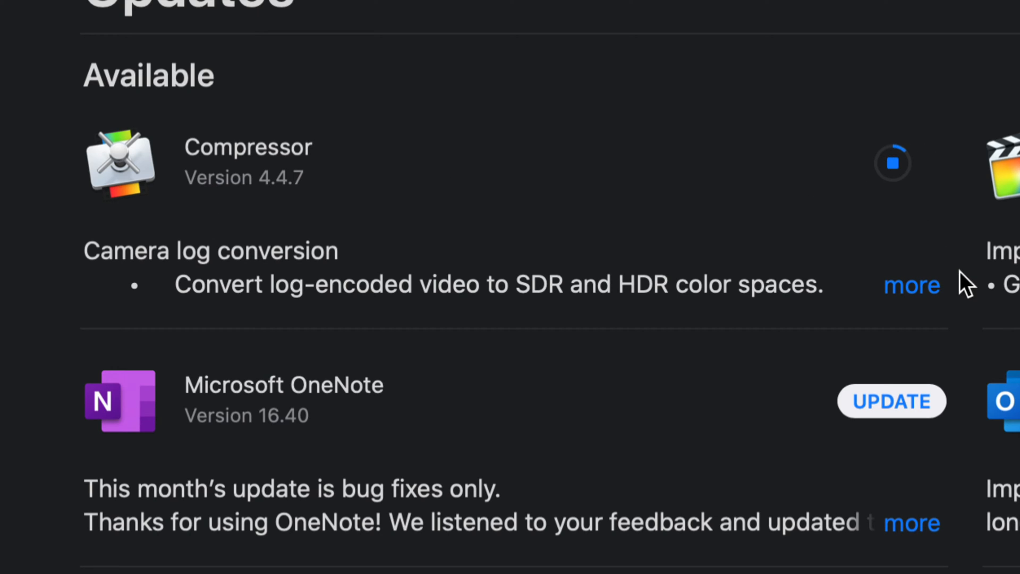
{"action": "left_click", "coordinate": [903, 285]}
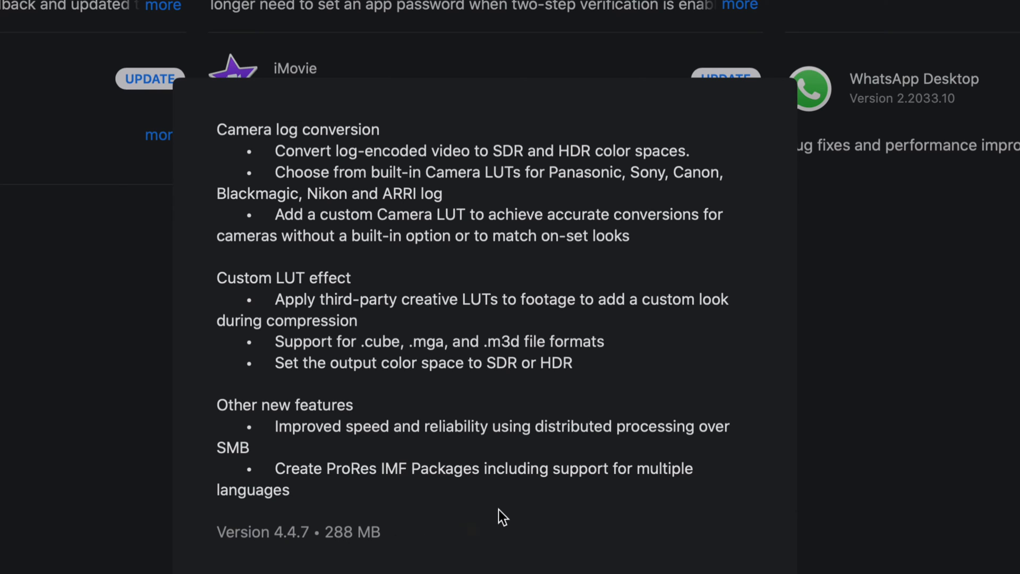
{"action": "left_click", "coordinate": [881, 293]}
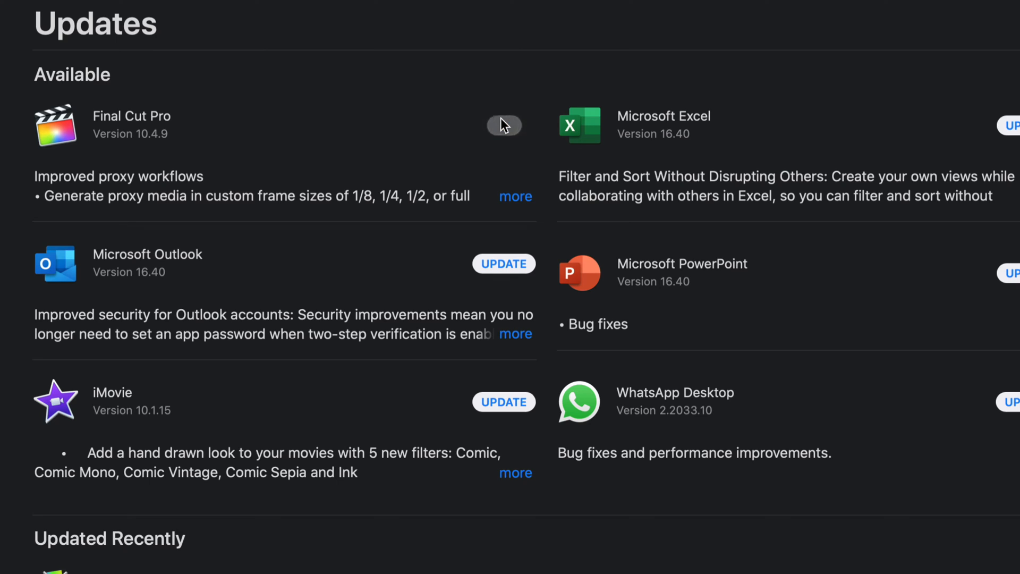
Step: Read Final Cut Pro's full 10.4.9 release notes, then dismiss them
{"action": "left_click", "coordinate": [522, 200]}
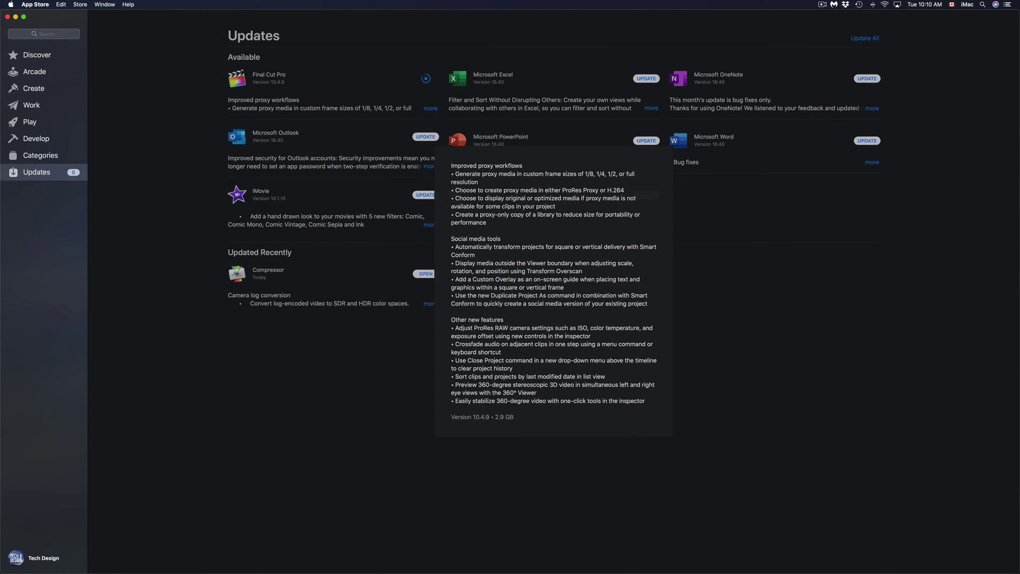
{"action": "key", "text": "Escape"}
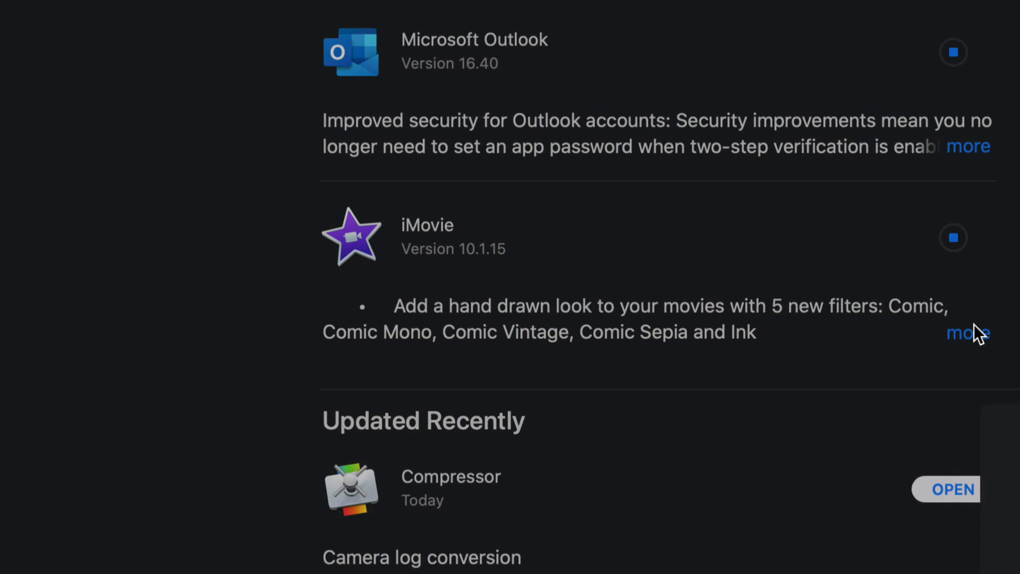
Step: Read and dismiss the full release notes for iMovie and Microsoft Excel
{"action": "left_click", "coordinate": [974, 325]}
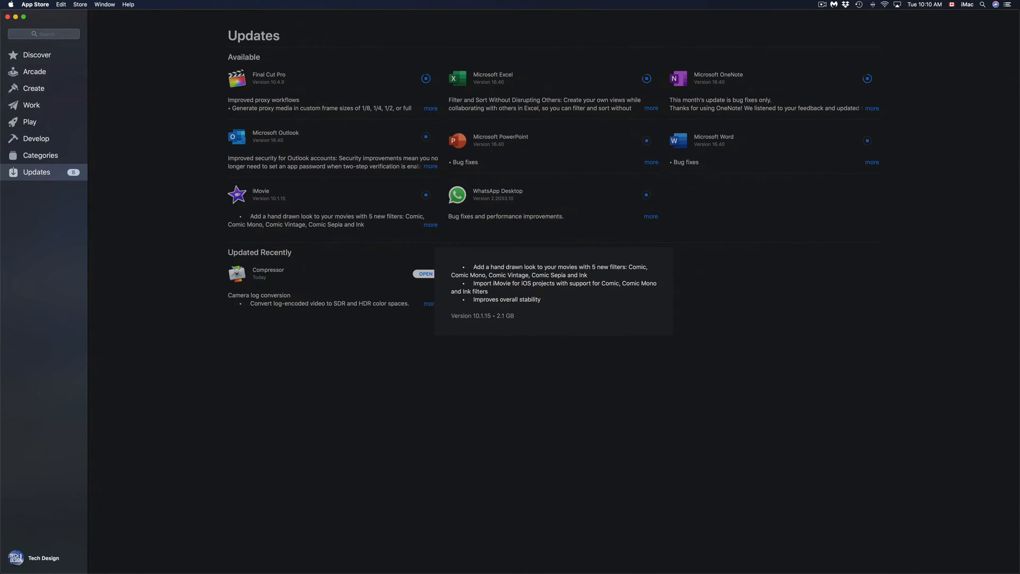
{"action": "key", "text": "Escape"}
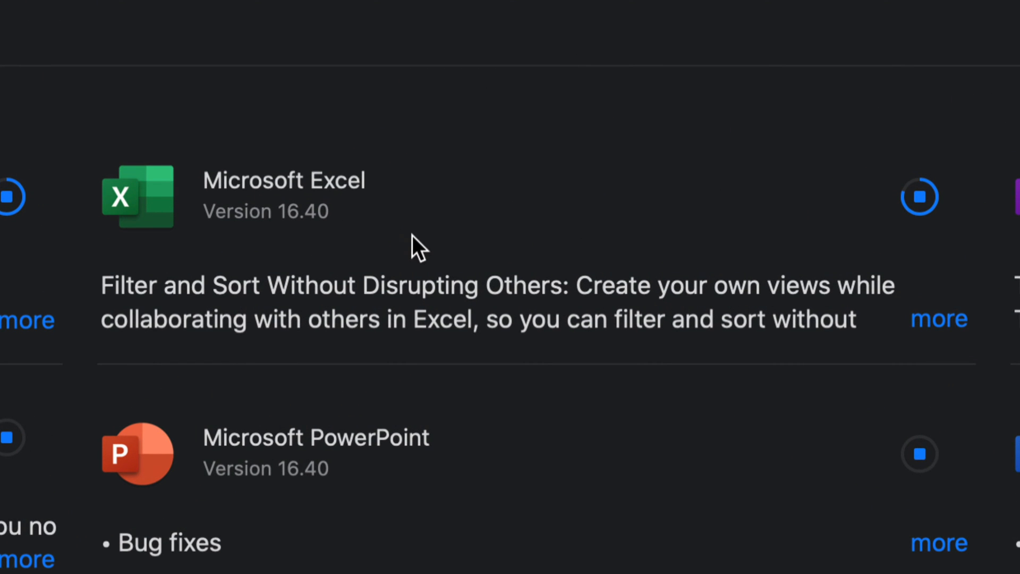
{"action": "left_click", "coordinate": [944, 315]}
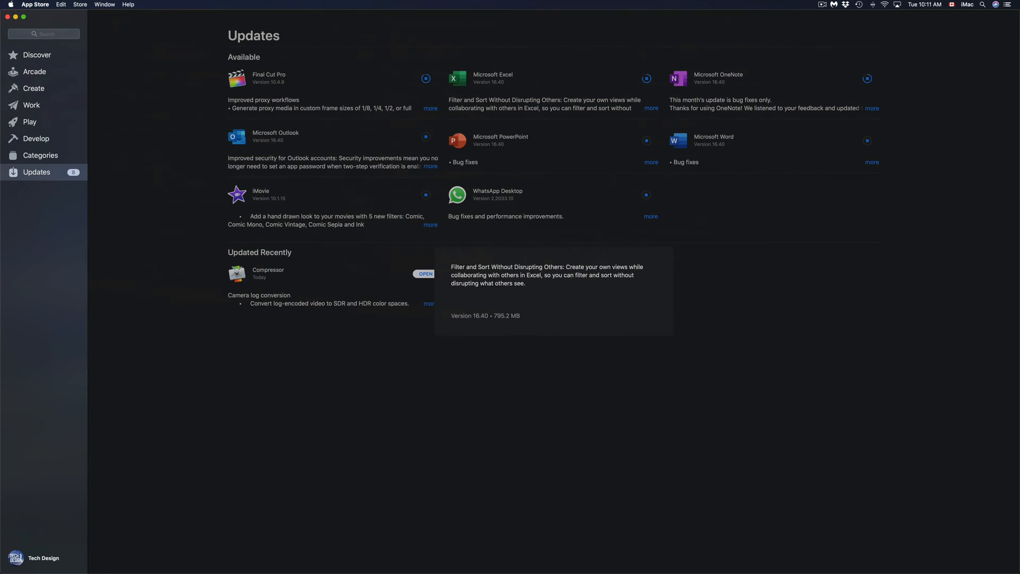
{"action": "key", "text": "Escape"}
Step: Read and dismiss the release notes for OneNote, Outlook and the 16.40 bug-fix update
{"action": "left_click", "coordinate": [872, 108]}
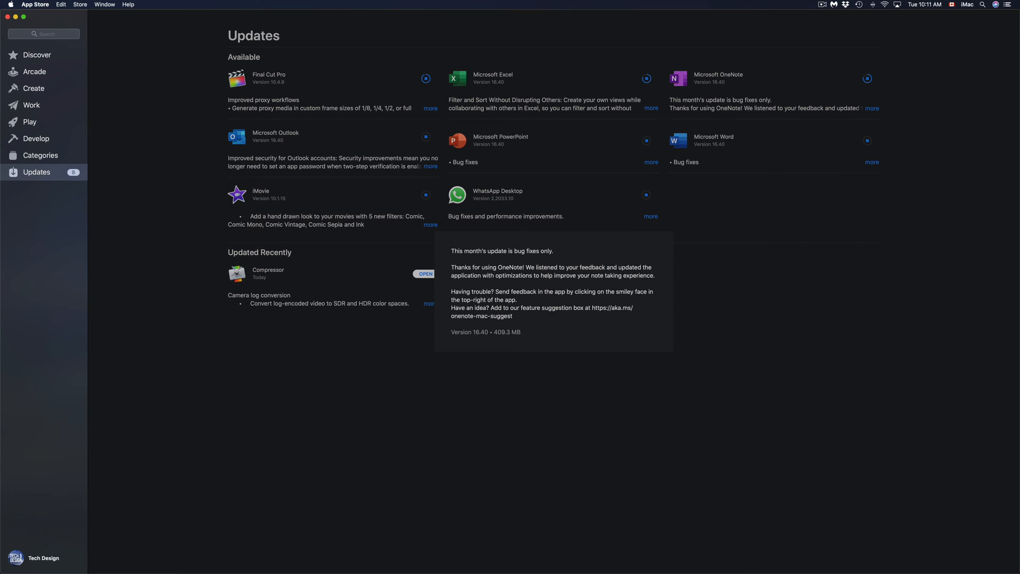
{"action": "key", "text": "Escape"}
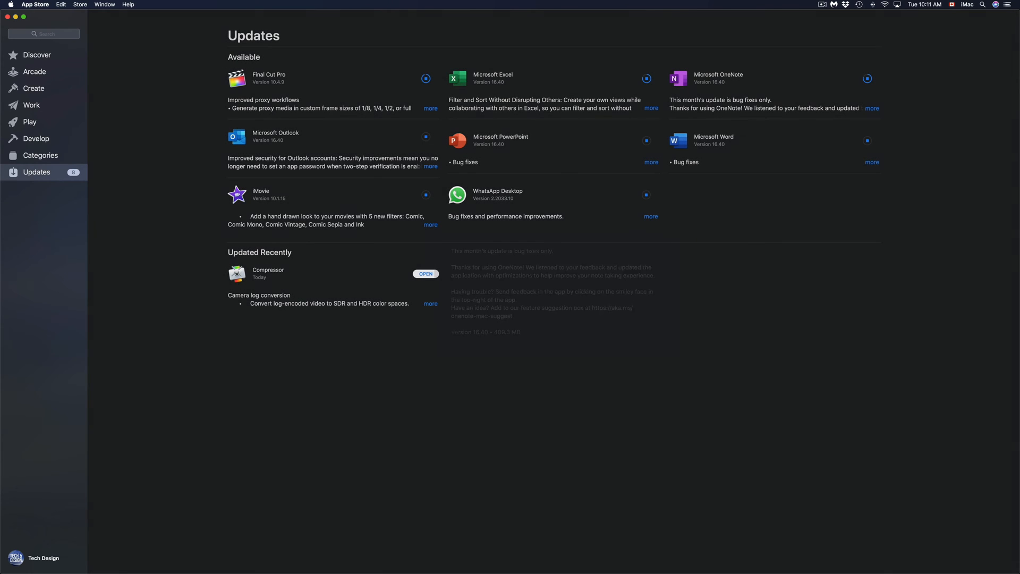
{"action": "left_click", "coordinate": [431, 165]}
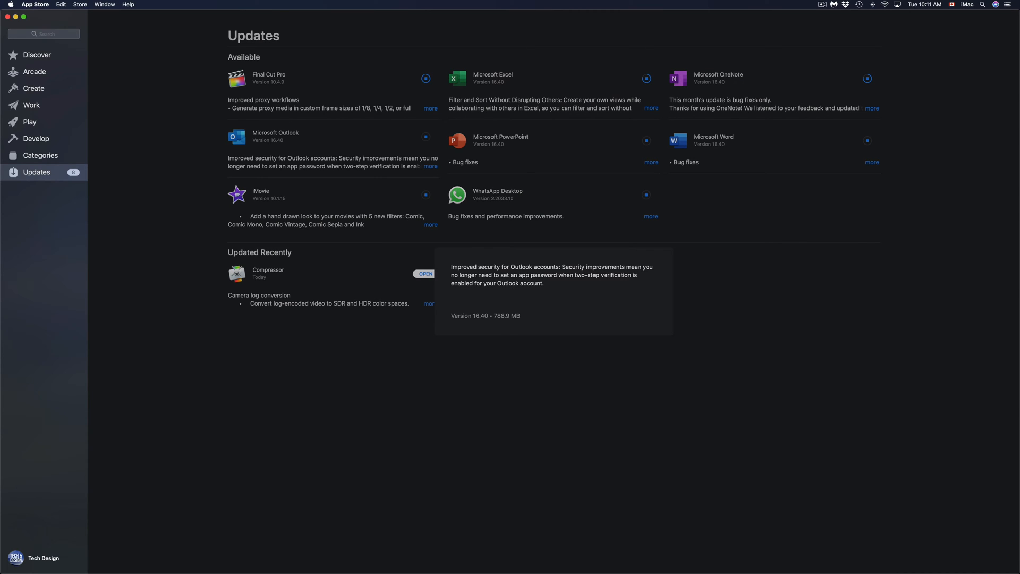
{"action": "key", "text": "Escape"}
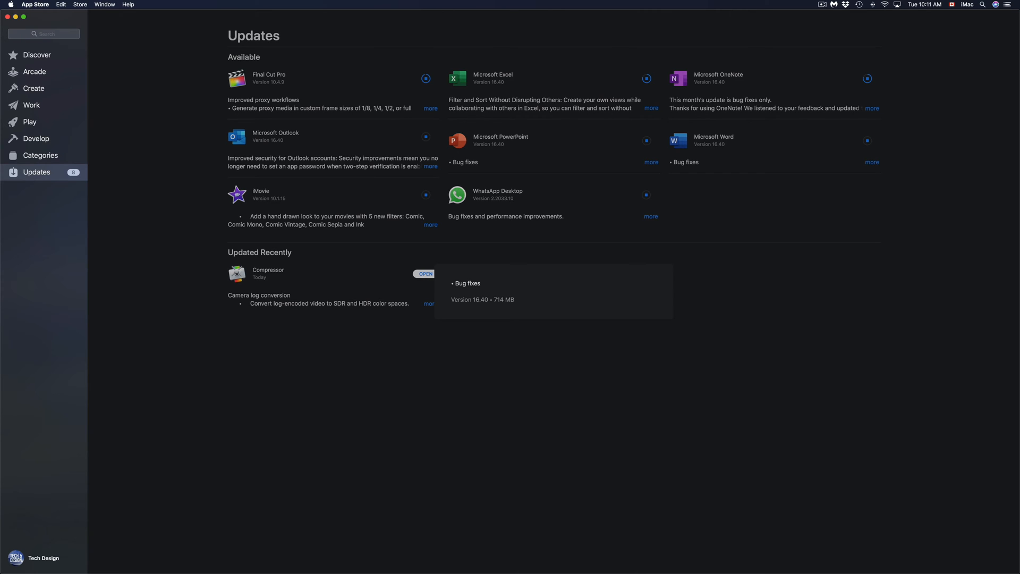
{"action": "key", "text": "Escape"}
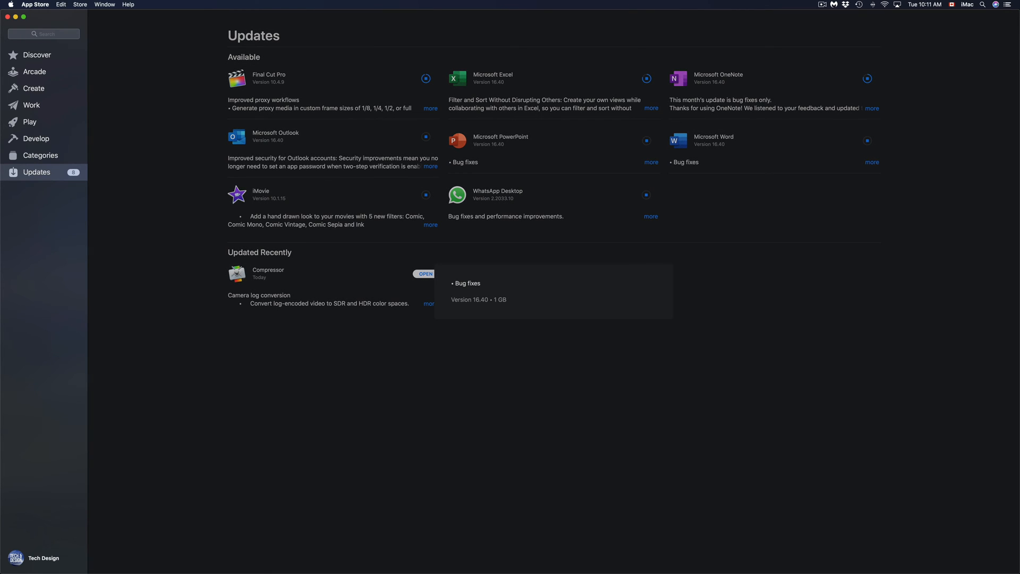